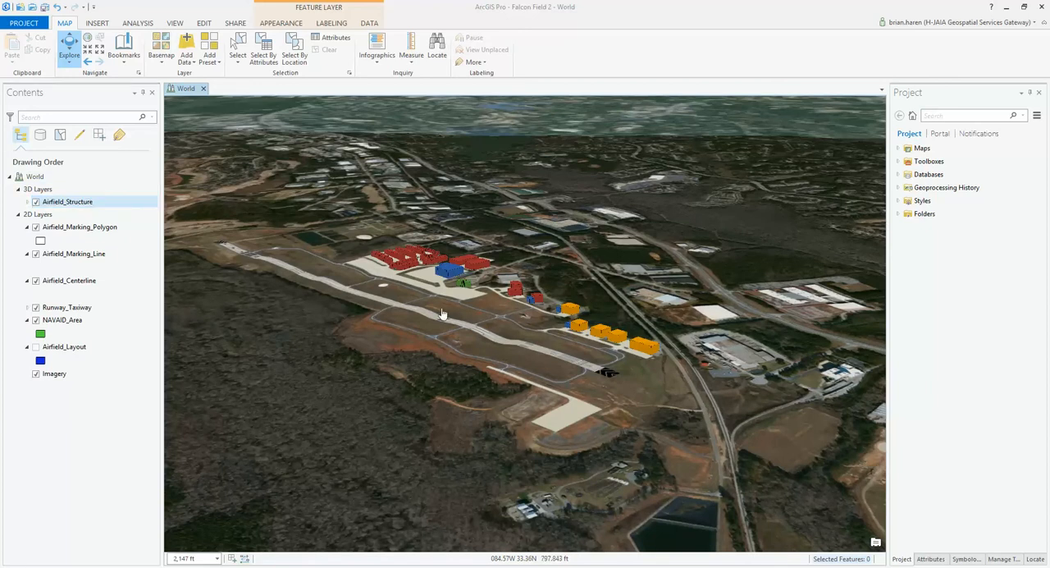
# Step: Examine the extruded Airfield_Structure buildings across the 3D scene, from the eastern hangars to the large blue building and red hangar rows
pyautogui.click(500, 306)
pyautogui.scroll(5, 501, 306)
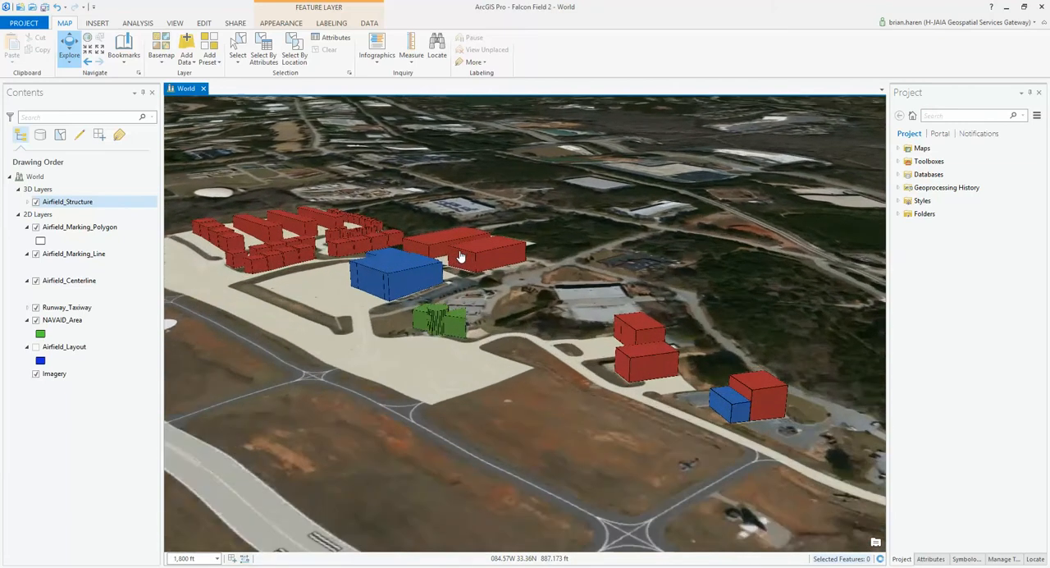
pyautogui.scroll(2, 461, 257)
pyautogui.moveTo(546, 345); pyautogui.dragTo(412, 307)
pyautogui.moveTo(561, 441); pyautogui.dragTo(427, 390)
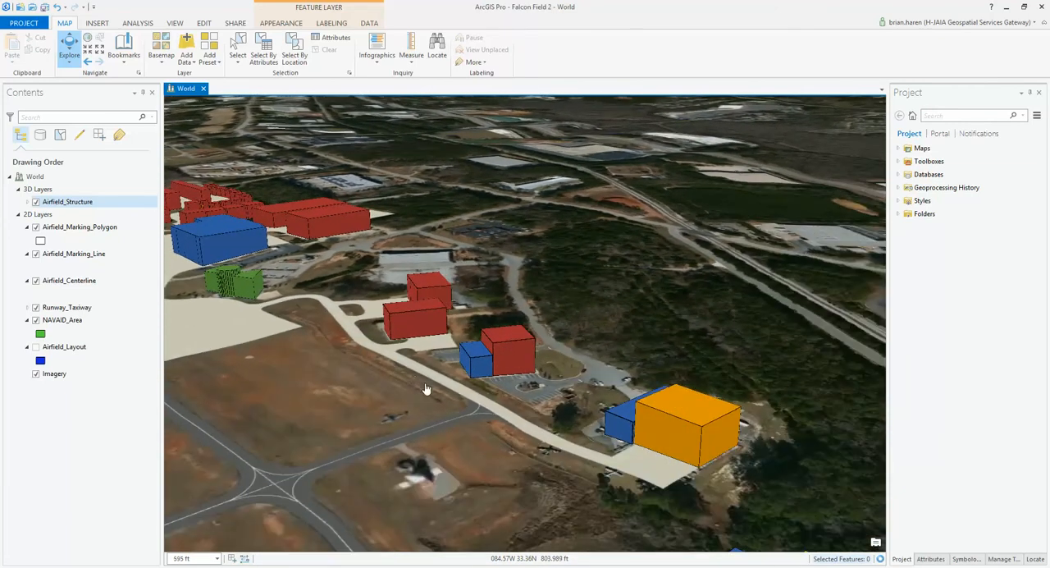
pyautogui.moveTo(394, 354); pyautogui.dragTo(622, 413)
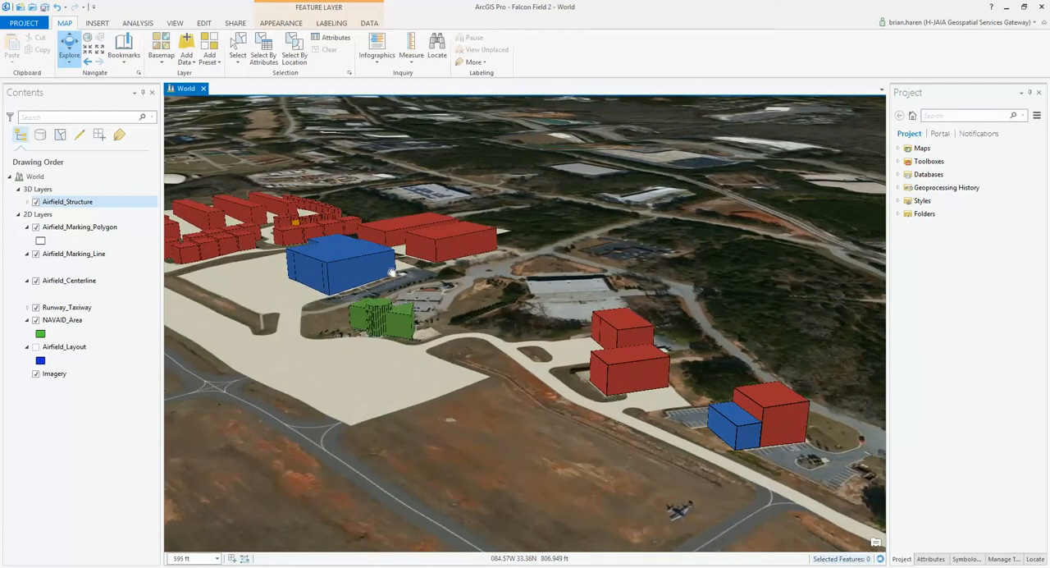
pyautogui.moveTo(268, 293); pyautogui.dragTo(467, 367)
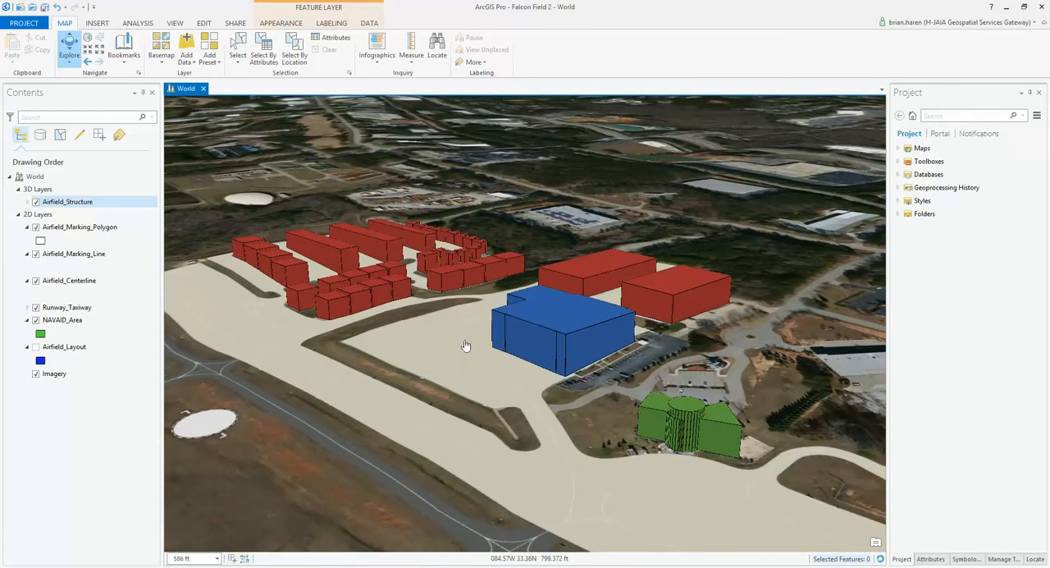
pyautogui.scroll(3, 444, 313)
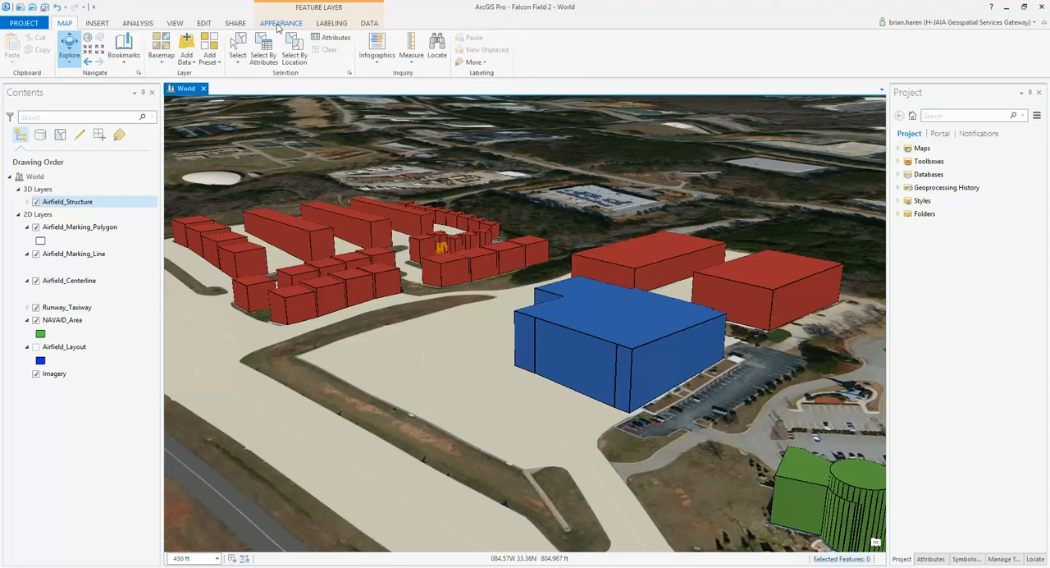
# Step: Review the extrusion field choices and extrusion types available for the Airfield_Structure layer
pyautogui.click(279, 24)
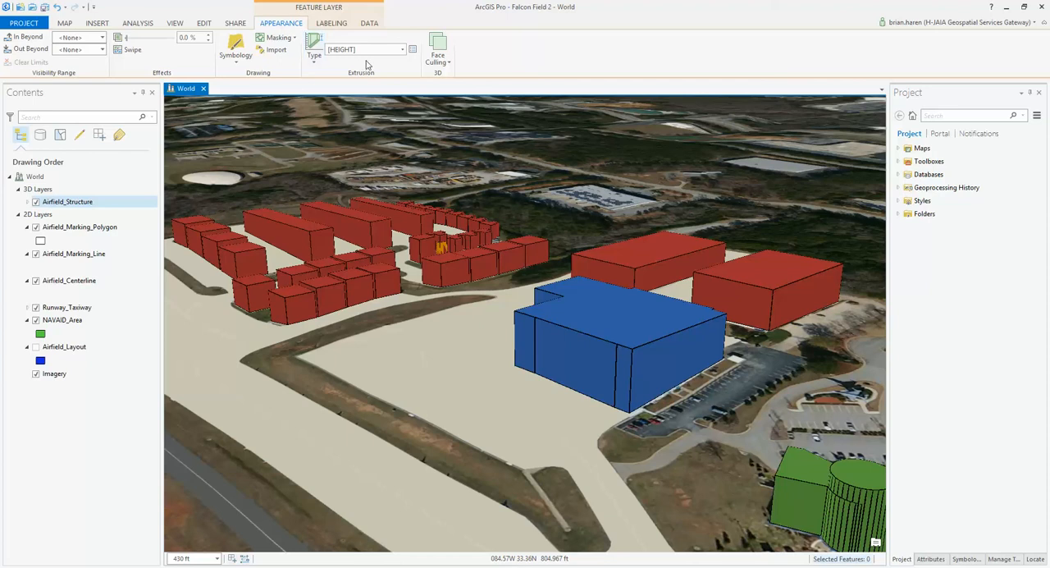
pyautogui.click(402, 51)
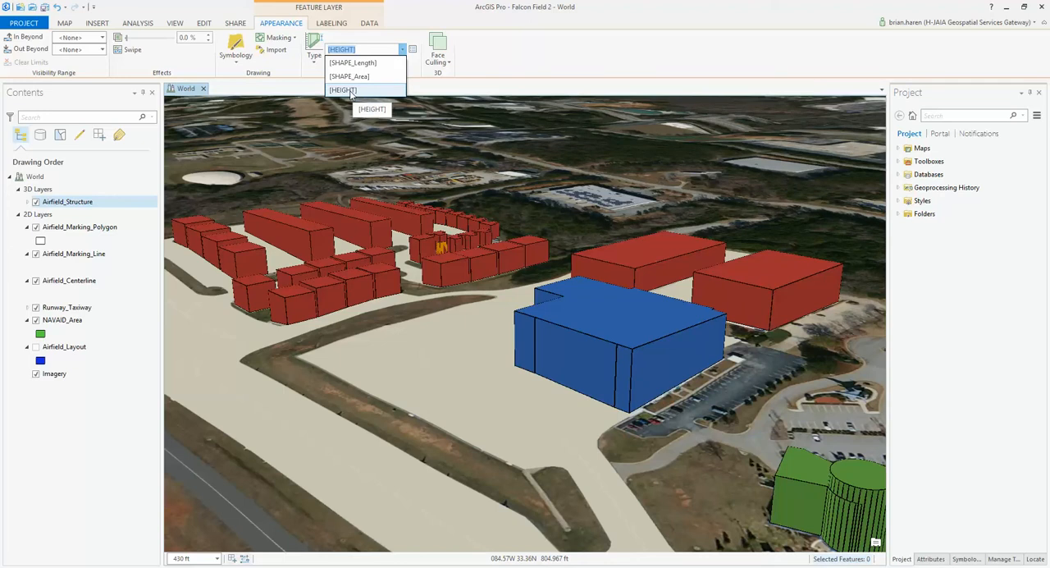
pyautogui.click(316, 63)
pyautogui.click(316, 59)
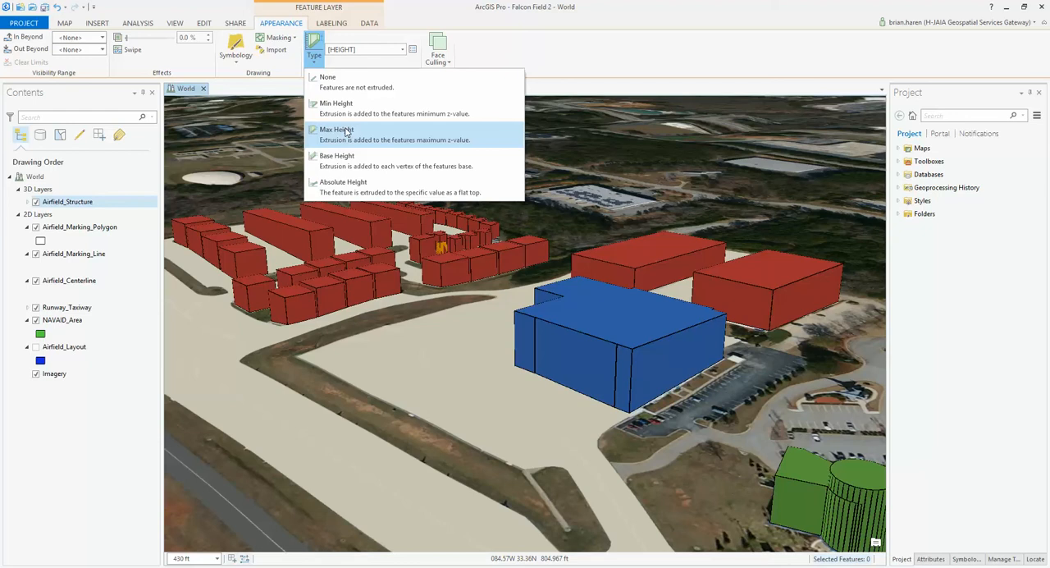
pyautogui.click(663, 68)
# Step: Compare the extruded heights of the red, blue, green and orange structures at close range along the apron and taxiway
pyautogui.scroll(-3, 617, 346)
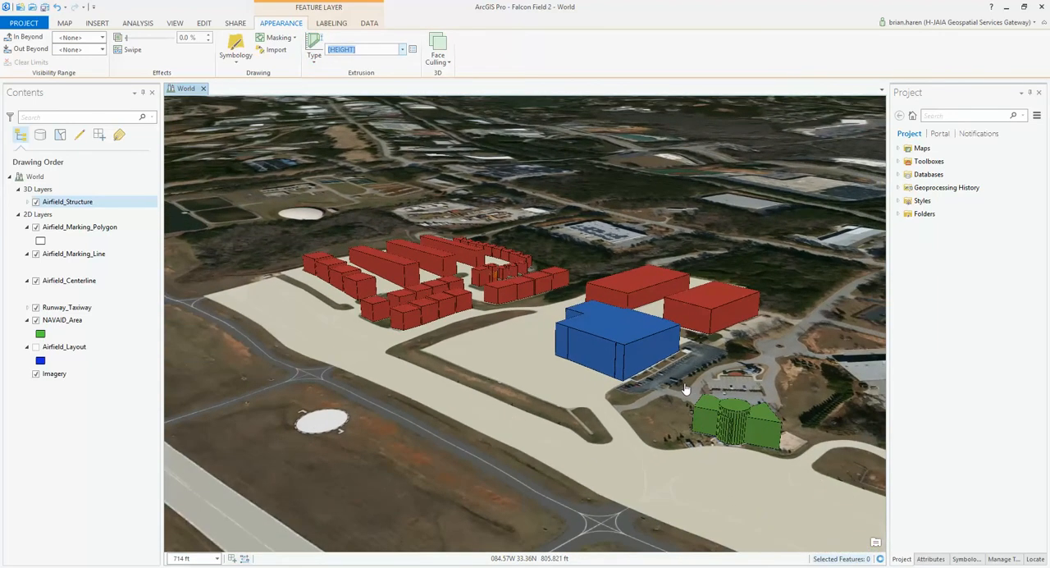
pyautogui.moveTo(617, 345); pyautogui.dragTo(483, 341)
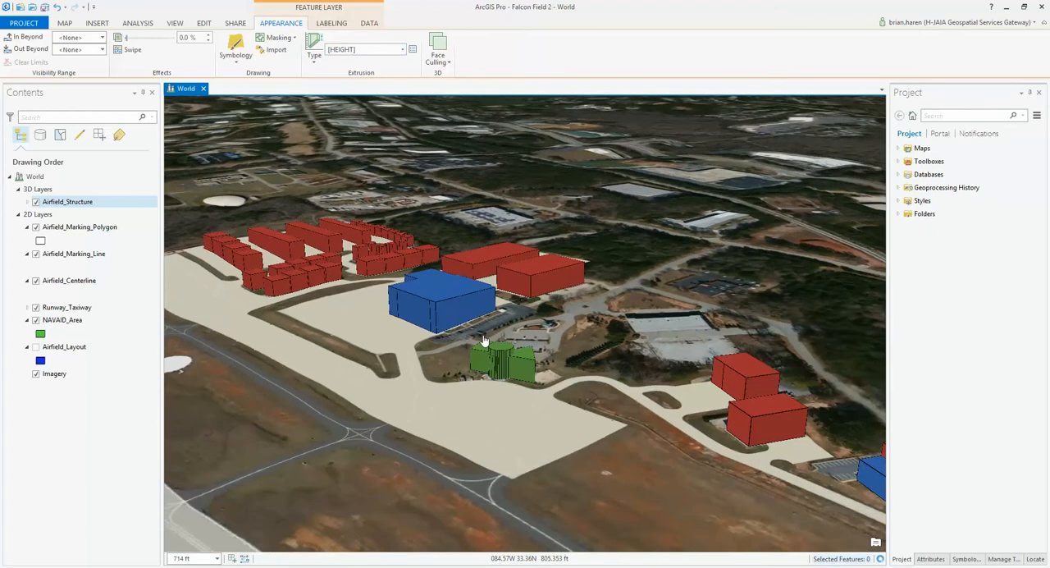
pyautogui.moveTo(578, 380); pyautogui.dragTo(413, 337)
pyautogui.scroll(1, 593, 366)
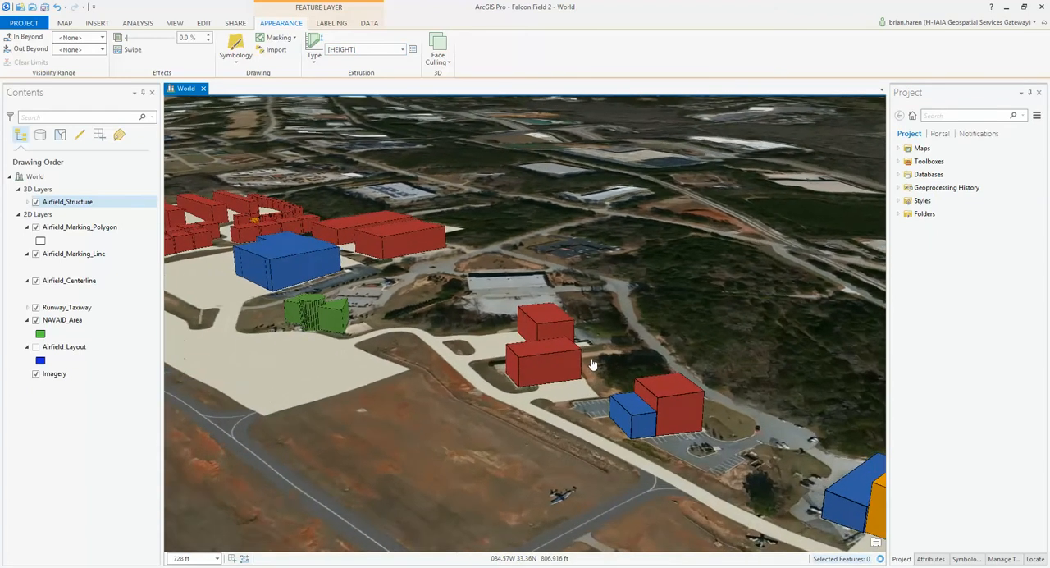
pyautogui.scroll(2, 592, 364)
pyautogui.scroll(1, 353, 360)
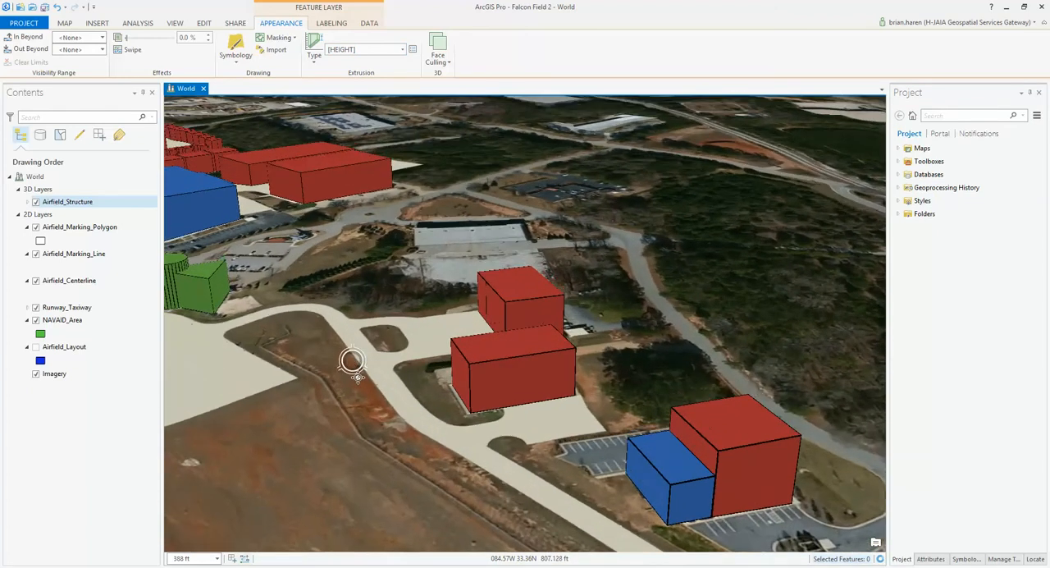
pyautogui.moveTo(358, 376); pyautogui.dragTo(629, 334, button='middle')
pyautogui.scroll(-1, 646, 262)
pyautogui.scroll(2, 647, 262)
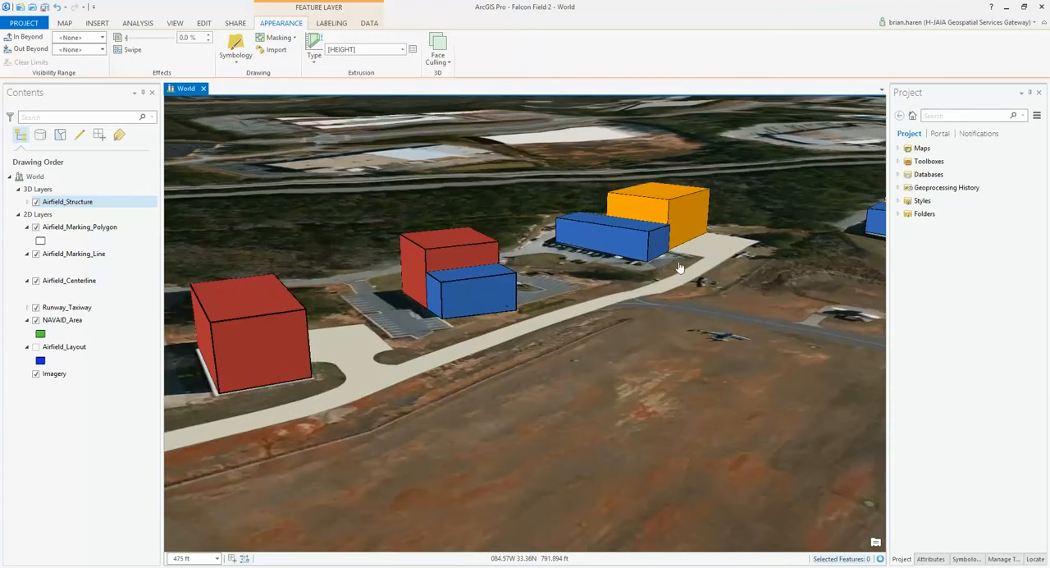
pyautogui.scroll(2, 732, 326)
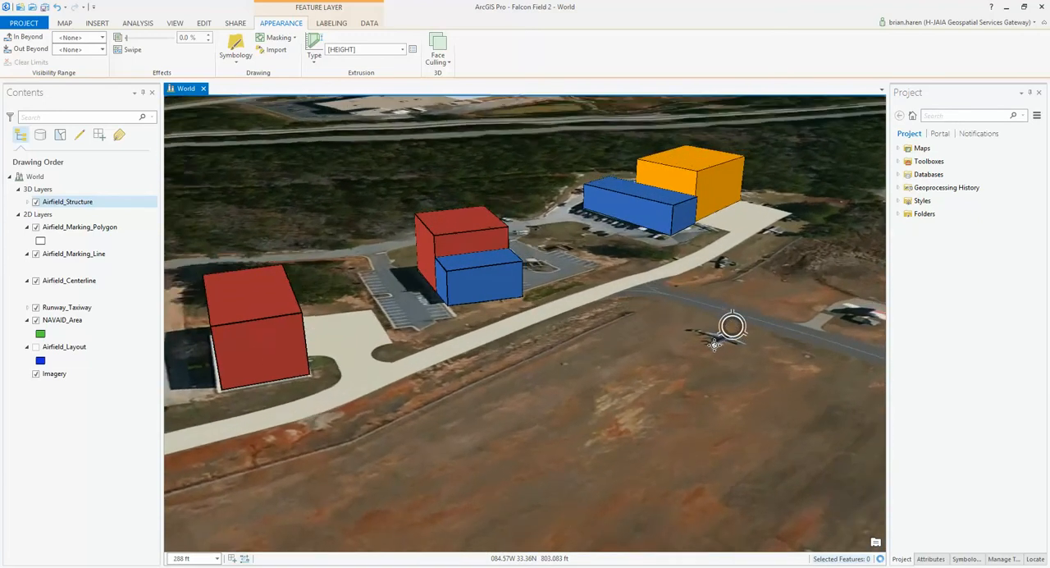
pyautogui.moveTo(714, 344); pyautogui.dragTo(468, 316, button='middle')
pyautogui.moveTo(410, 215); pyautogui.dragTo(652, 314)
pyautogui.moveTo(368, 269); pyautogui.dragTo(508, 282)
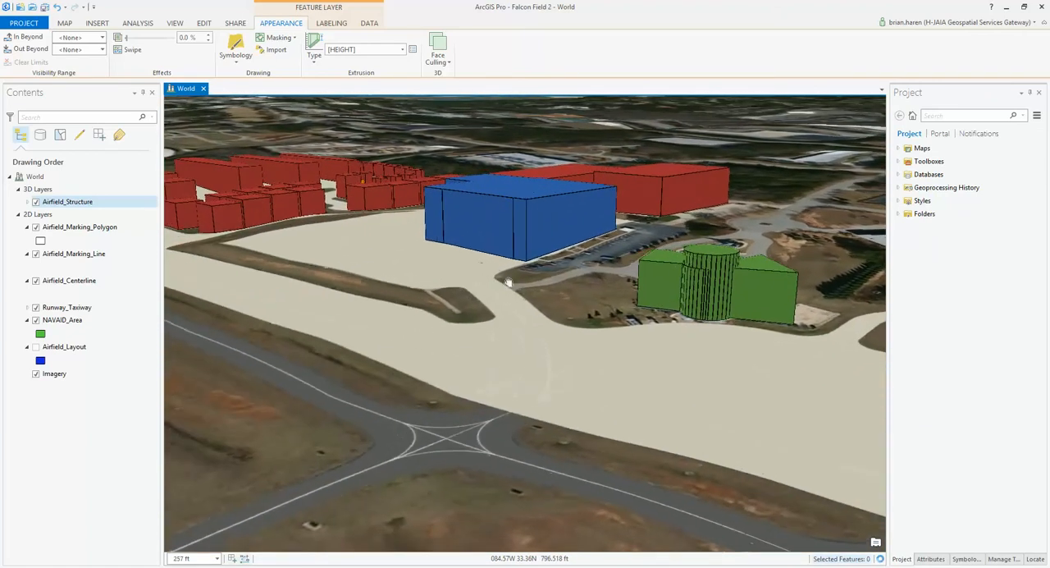
pyautogui.moveTo(312, 237); pyautogui.dragTo(586, 347)
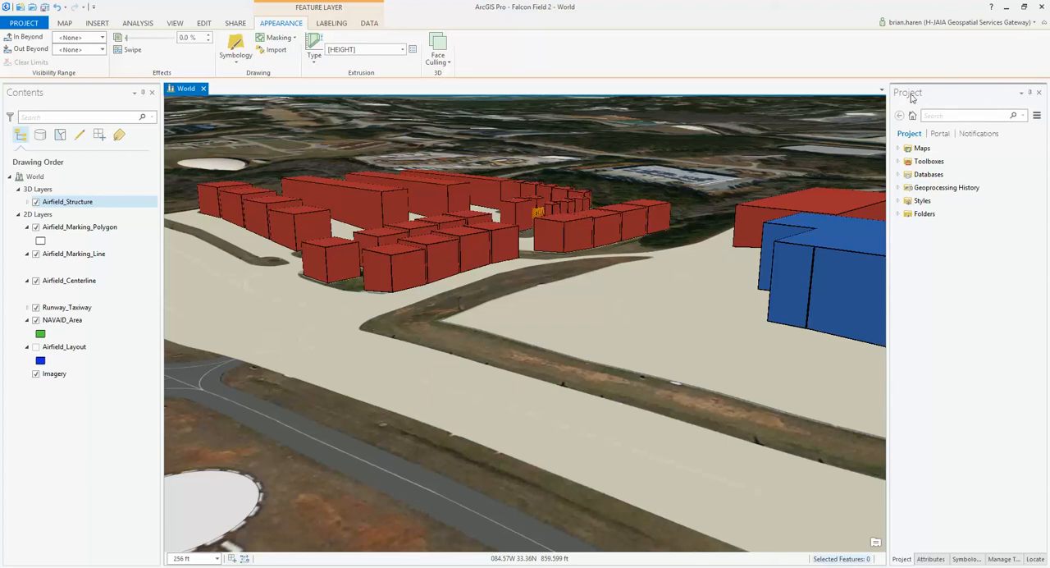
# Step: Activate the Explore tool over an overview of the airfield and review its 3D navigation controls
pyautogui.click(907, 177)
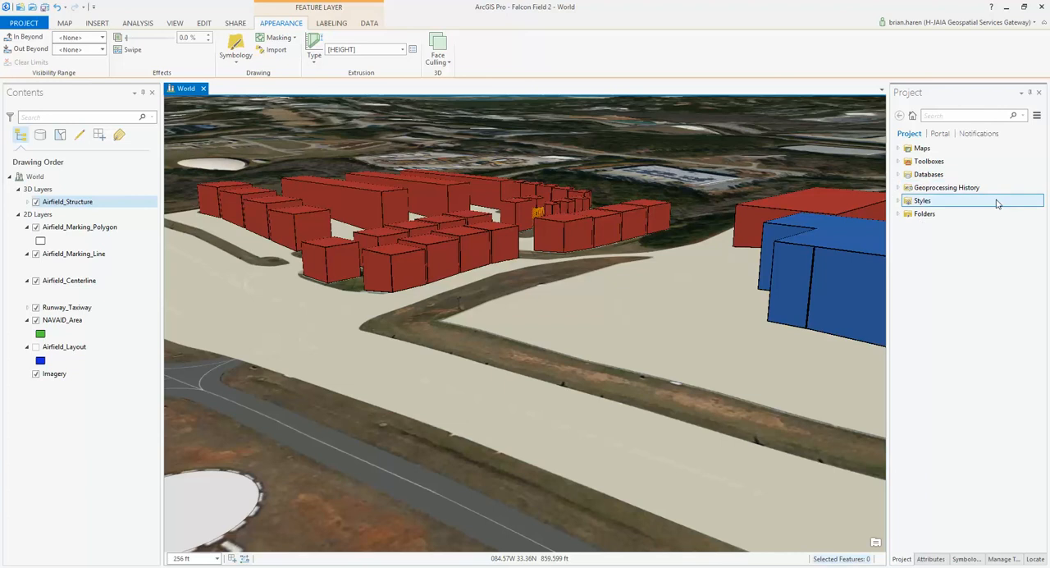
pyautogui.scroll(3, 602, 310)
pyautogui.scroll(-5, 602, 310)
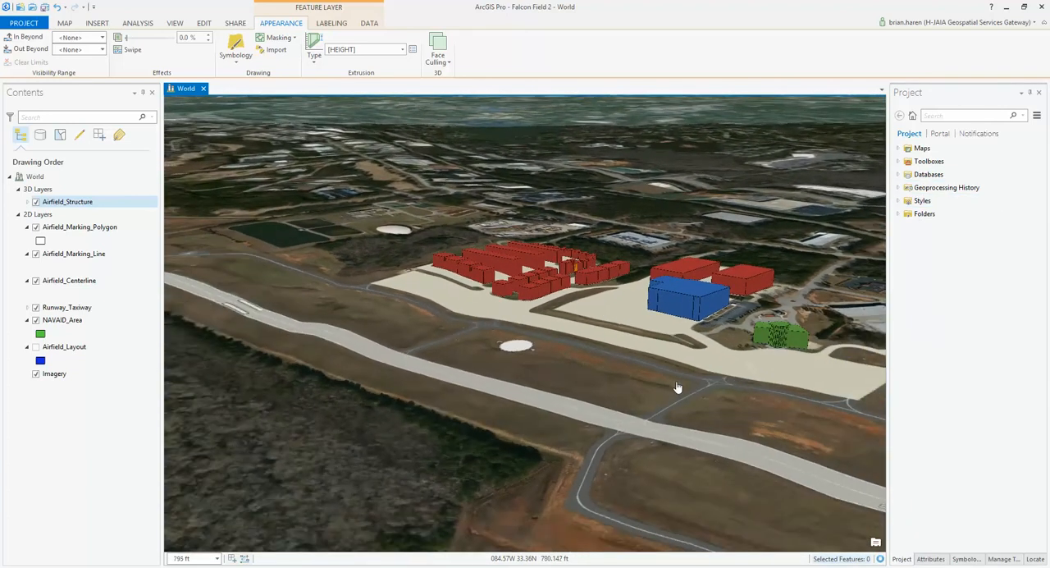
pyautogui.scroll(-3, 679, 368)
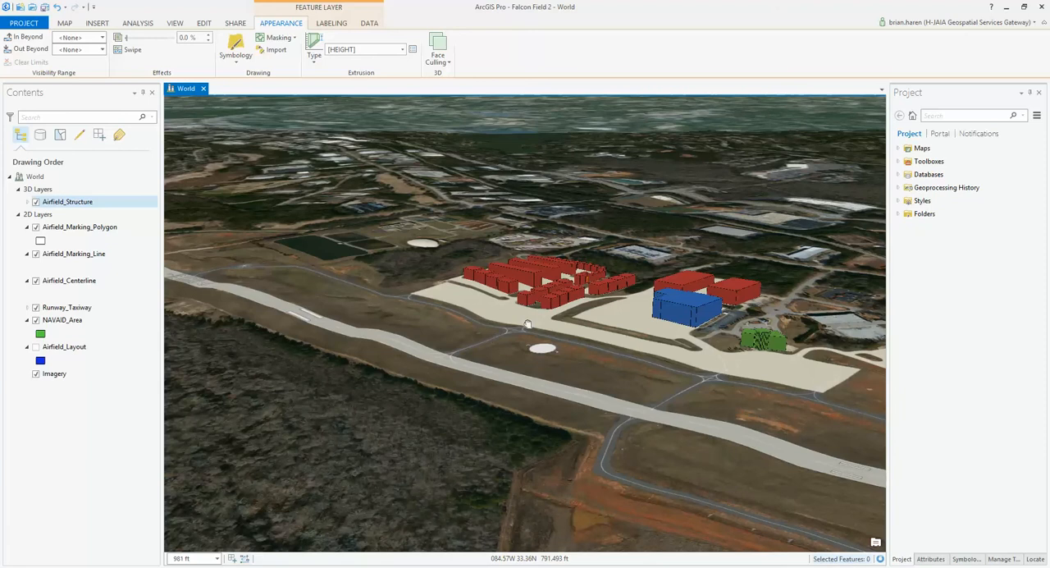
pyautogui.moveTo(527, 323); pyautogui.dragTo(432, 298)
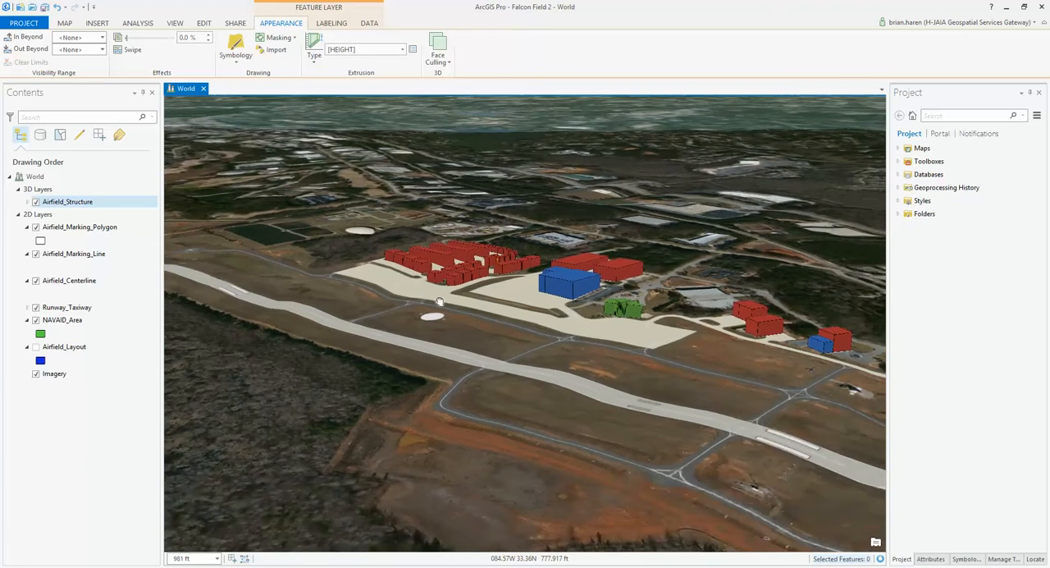
pyautogui.click(66, 23)
pyautogui.click(69, 48)
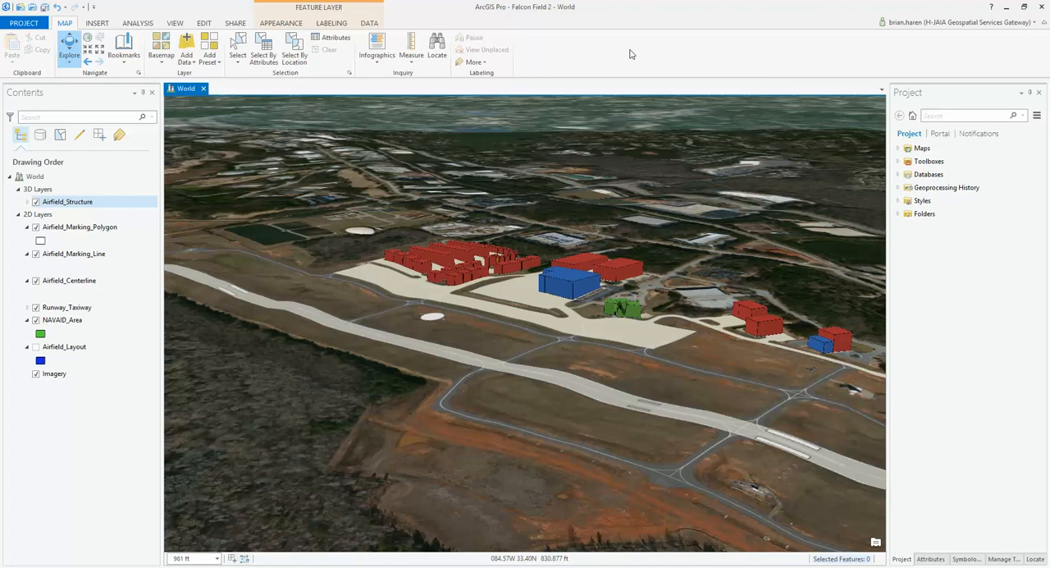
pyautogui.click(71, 47)
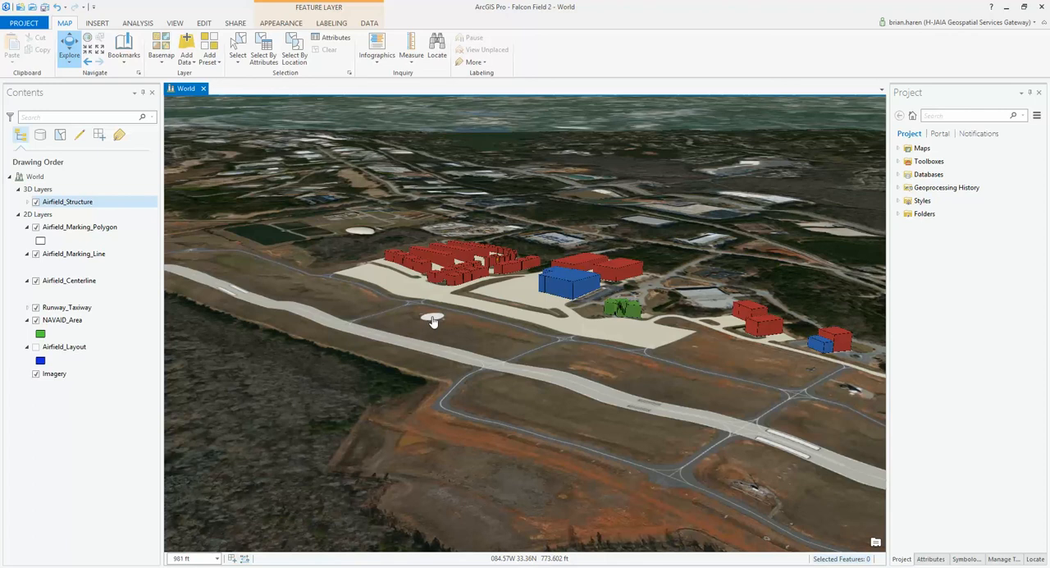
# Step: Orbit, tilt and zoom the scene around the white circular marking beside the runway
pyautogui.moveTo(434, 322); pyautogui.dragTo(490, 325)
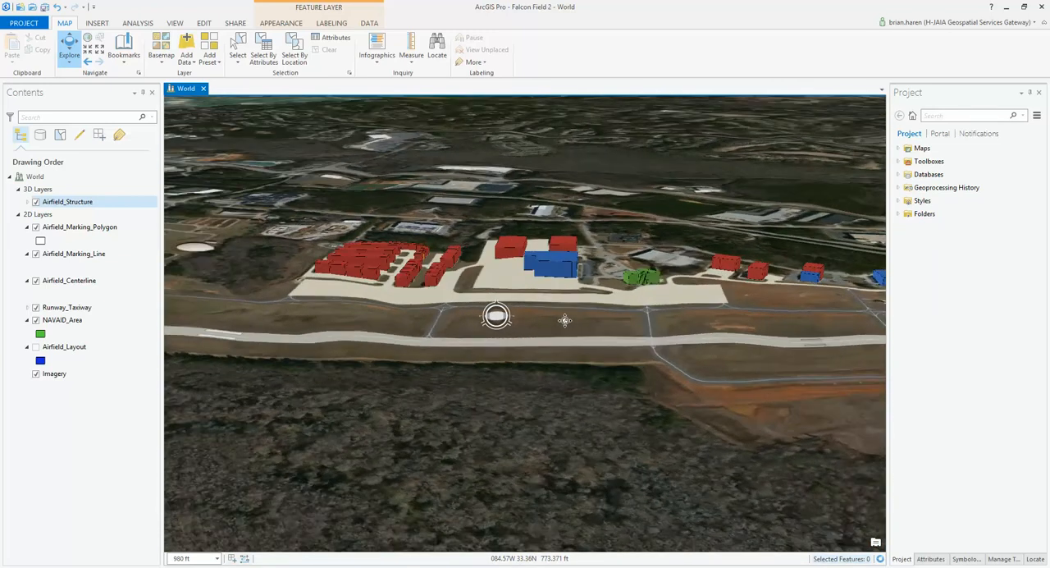
pyautogui.moveTo(565, 319); pyautogui.dragTo(503, 313, button='middle')
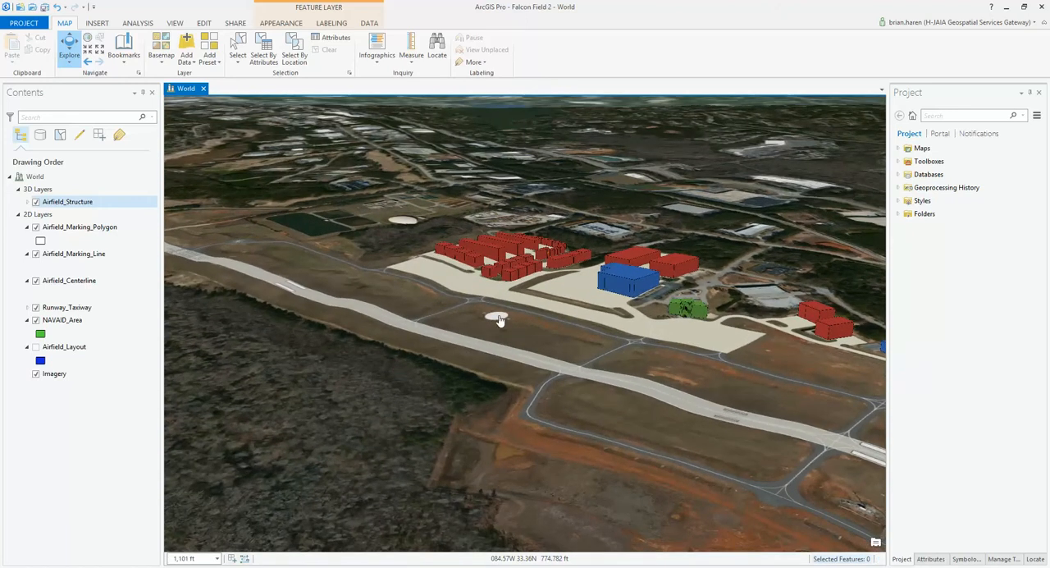
pyautogui.moveTo(499, 317); pyautogui.dragTo(529, 382, button='right')
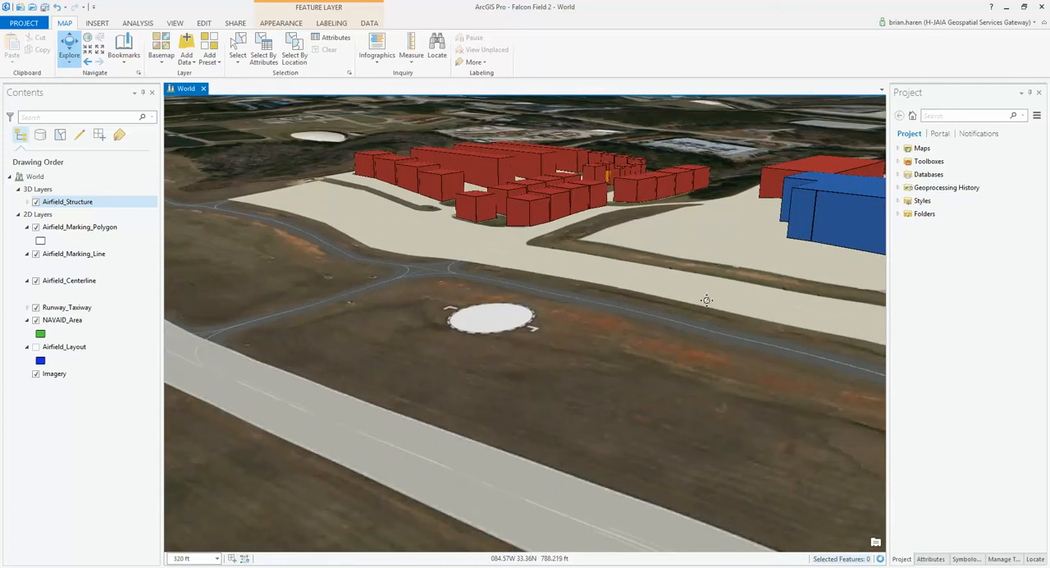
pyautogui.moveTo(706, 301); pyautogui.dragTo(936, 293, button='middle')
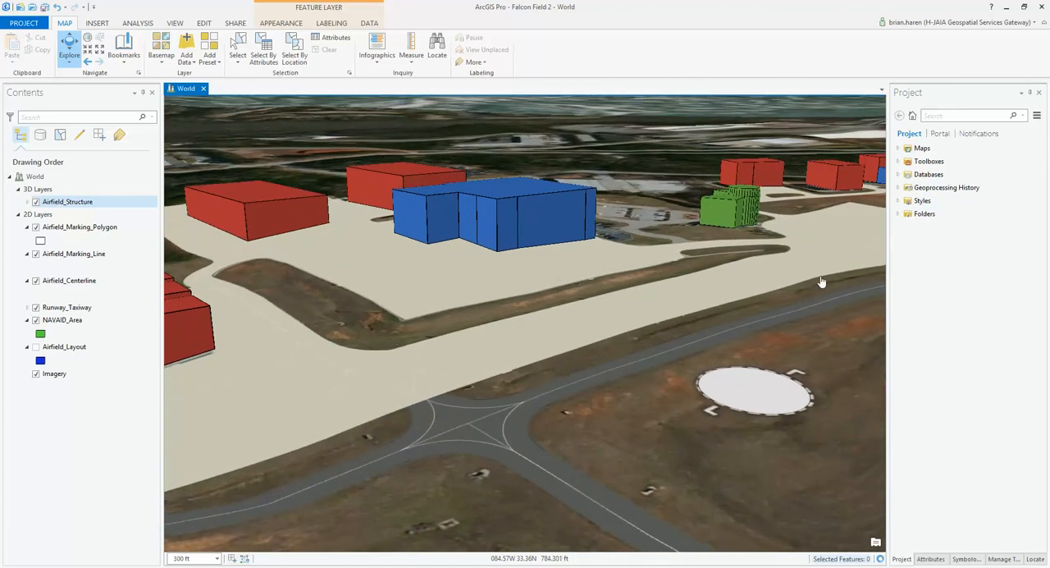
pyautogui.moveTo(554, 319); pyautogui.dragTo(636, 316, button='middle')
# Step: Examine the apron, taxiway and surrounding buildings at low level and from a higher oblique angle
pyautogui.scroll(-3, 742, 207)
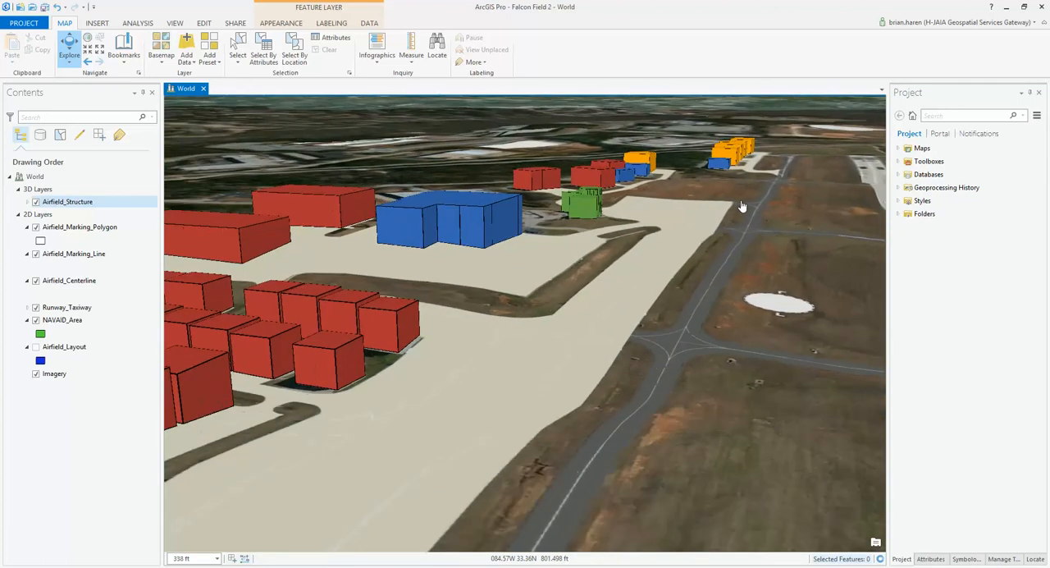
pyautogui.scroll(5, 741, 206)
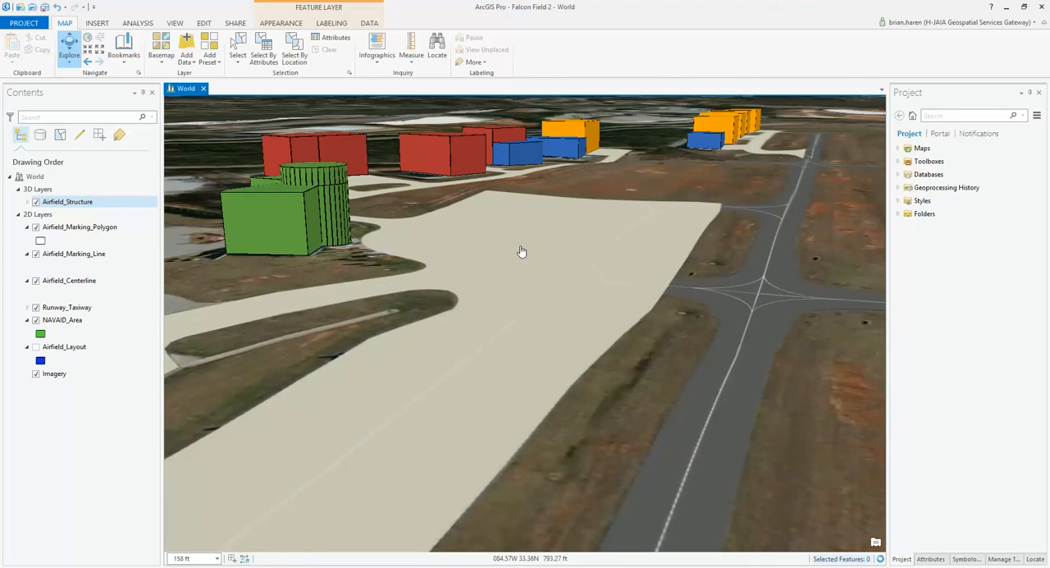
pyautogui.scroll(-5, 520, 251)
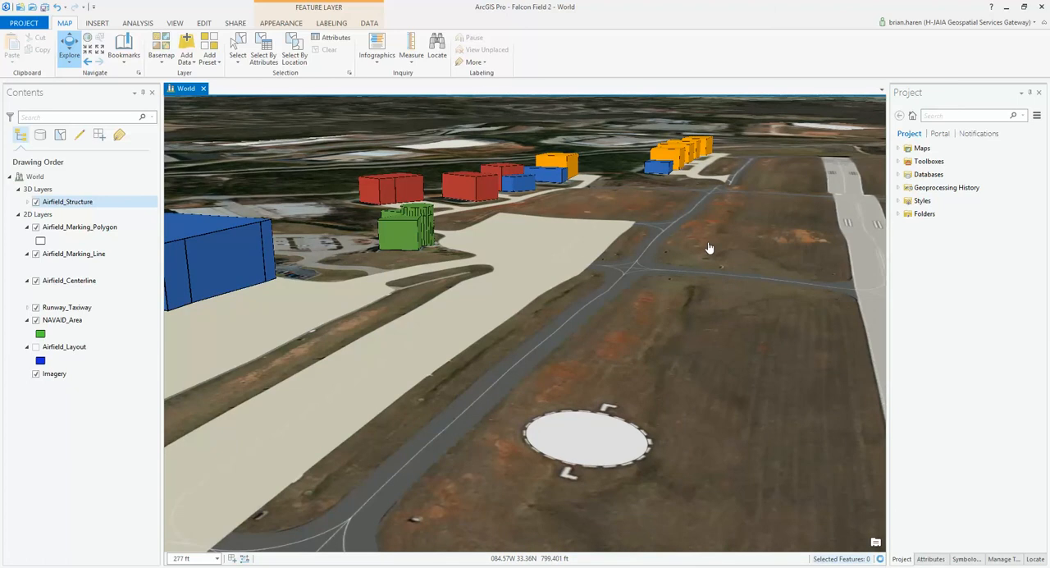
pyautogui.scroll(-2, 709, 248)
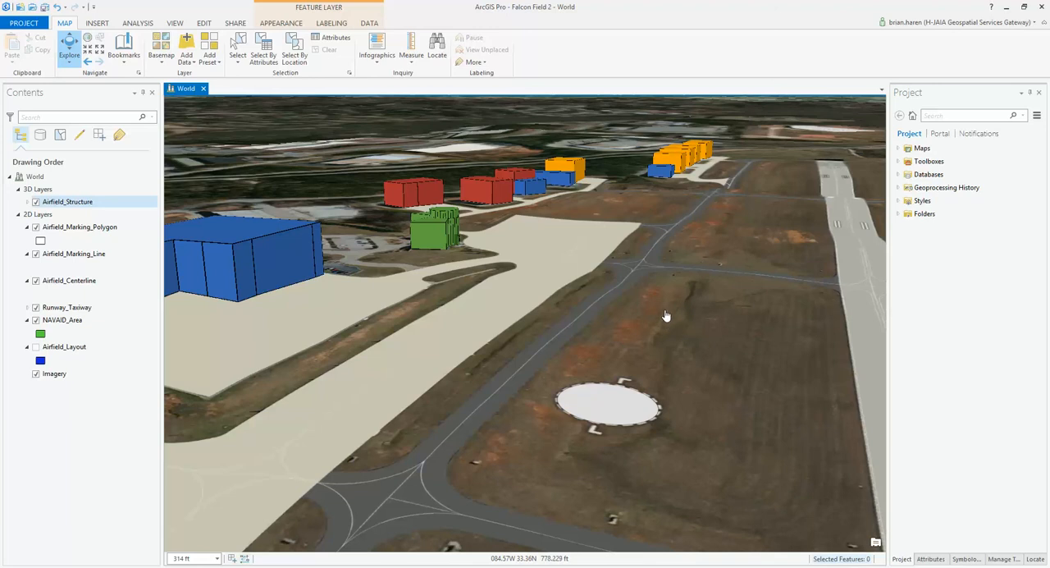
pyautogui.moveTo(633, 302); pyautogui.dragTo(354, 337, button='middle')
pyautogui.scroll(2, 525, 273)
pyautogui.scroll(-3, 525, 273)
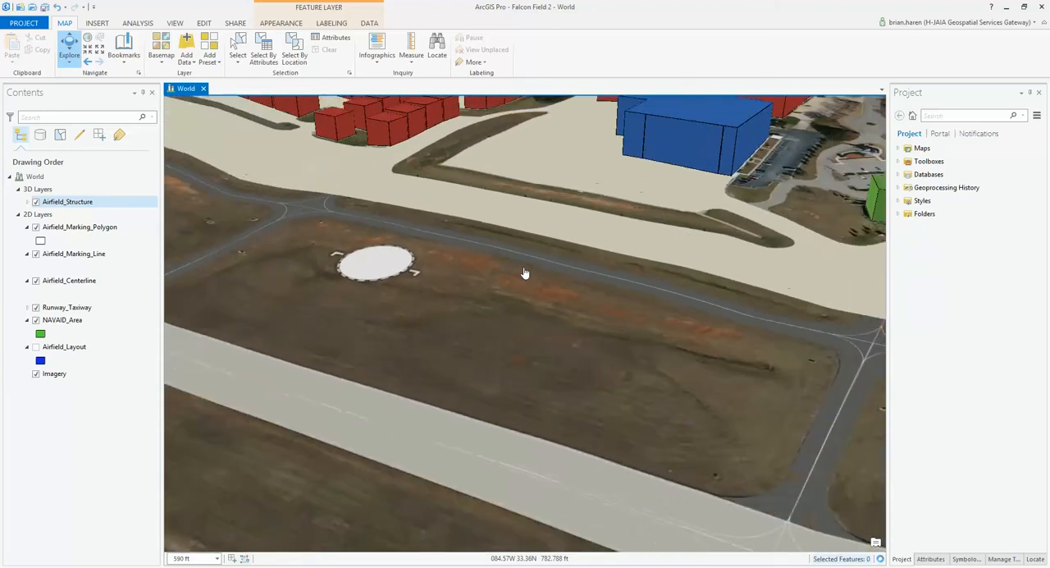
pyautogui.moveTo(570, 215); pyautogui.dragTo(534, 304)
pyautogui.moveTo(740, 349); pyautogui.dragTo(855, 357, button='middle')
pyautogui.moveTo(744, 344); pyautogui.dragTo(785, 303, button='middle')
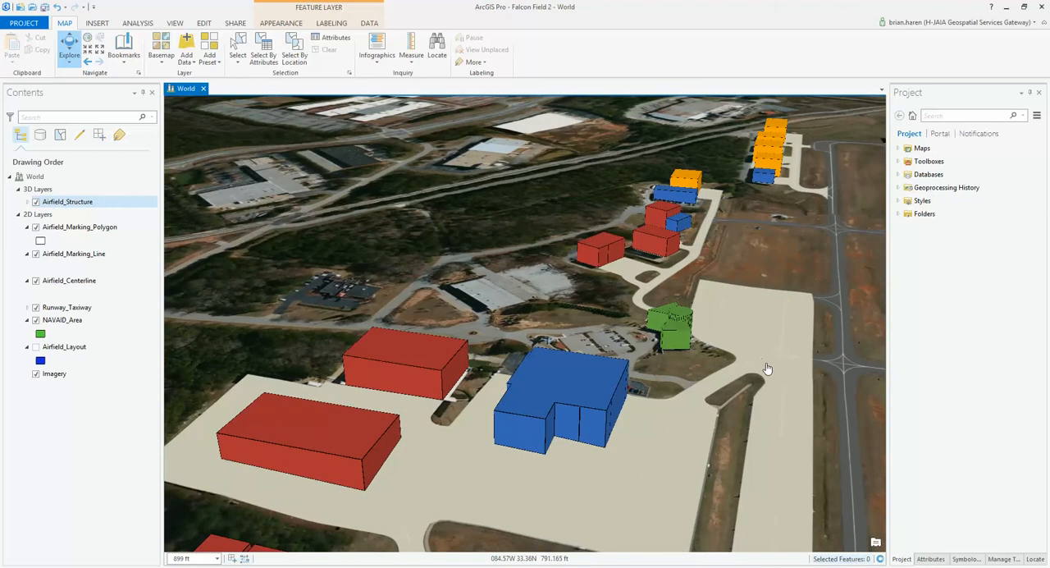